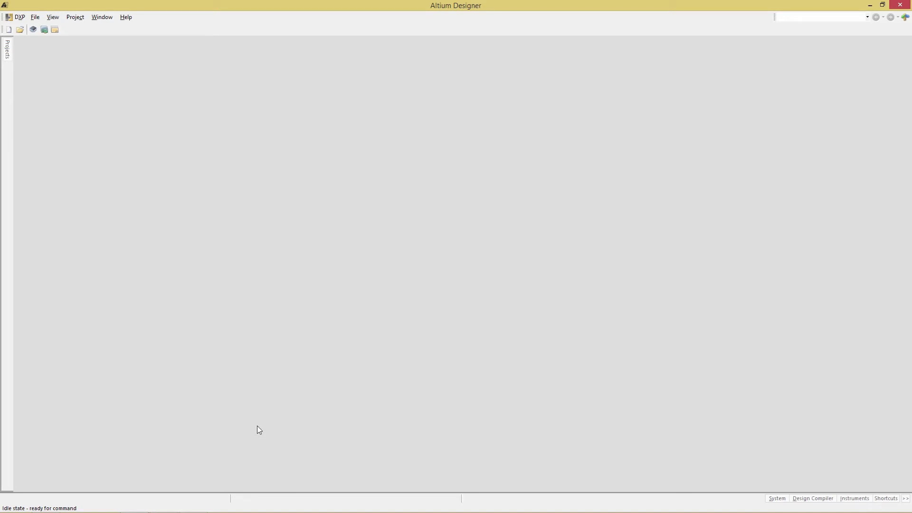
- Create a new schematic Sheet1.SchDoc and show the Libraries panel with Miscellaneous Devices.IntLib
click(35, 17)
mouse_move(47, 30)
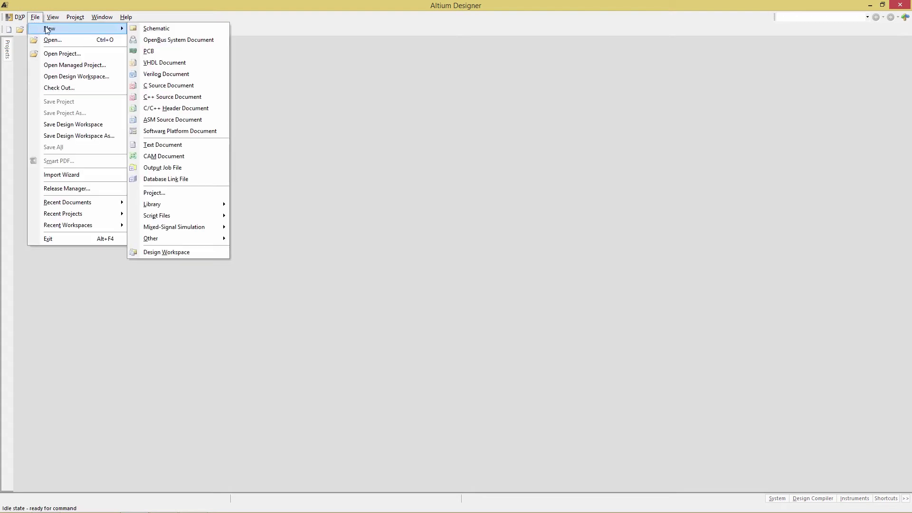
click(174, 28)
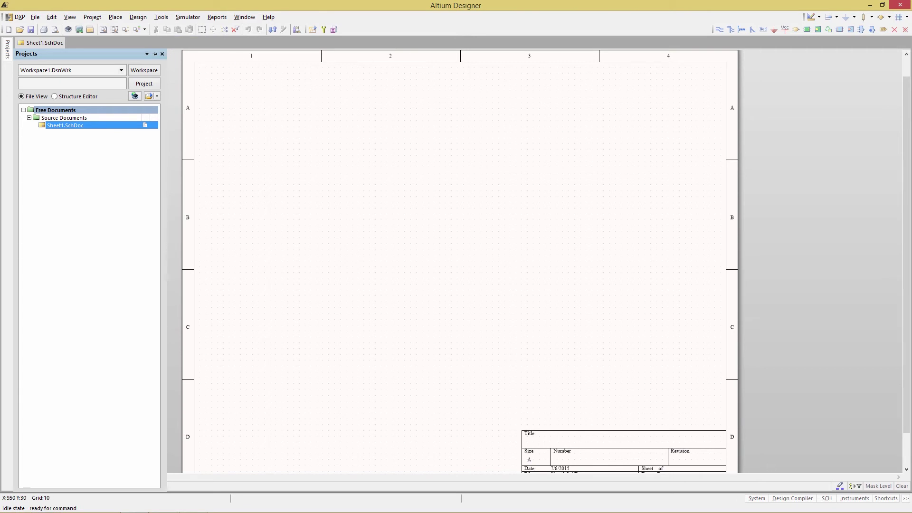
click(751, 501)
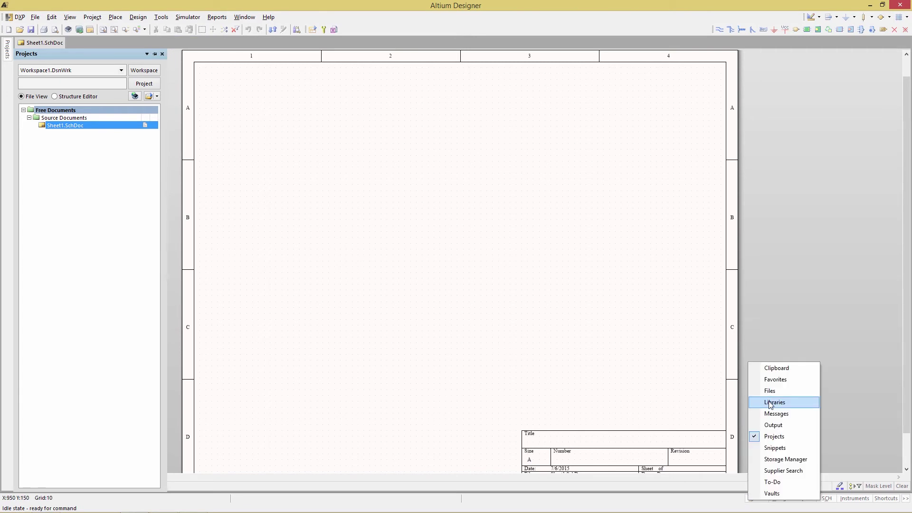
click(770, 404)
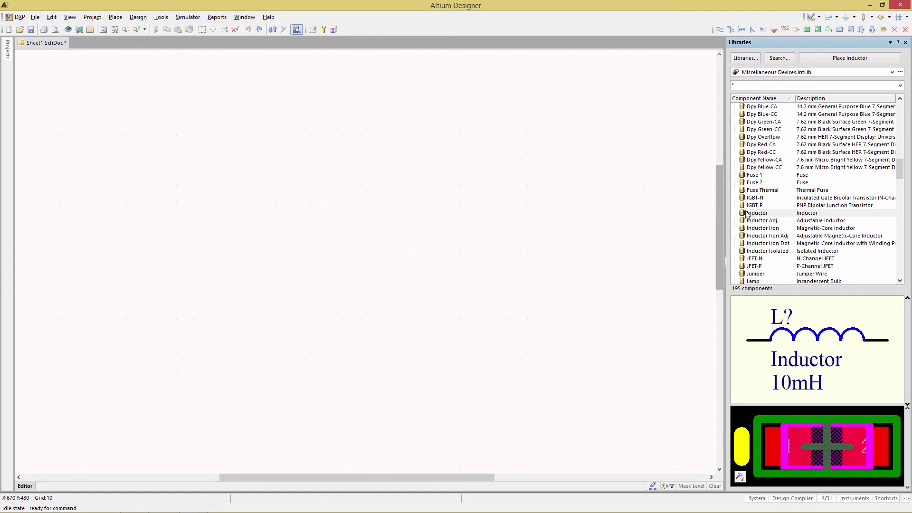
- Place an Inductor (L?, 10mH) near the sheet centre, leaving its designator properties unchanged
mouse_move(759, 213)
mouse_down()
mouse_move(611, 205)
mouse_move(314, 247)
mouse_move(314, 198)
mouse_up()
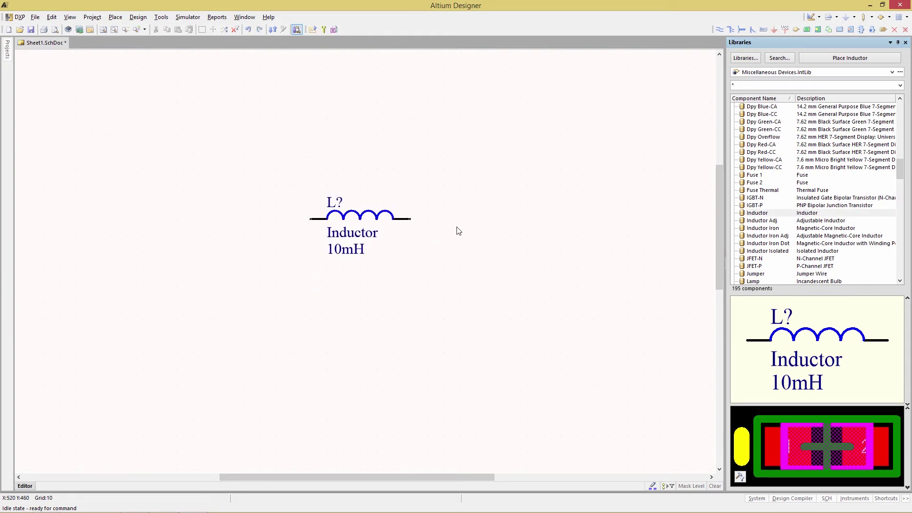
double_click(336, 202)
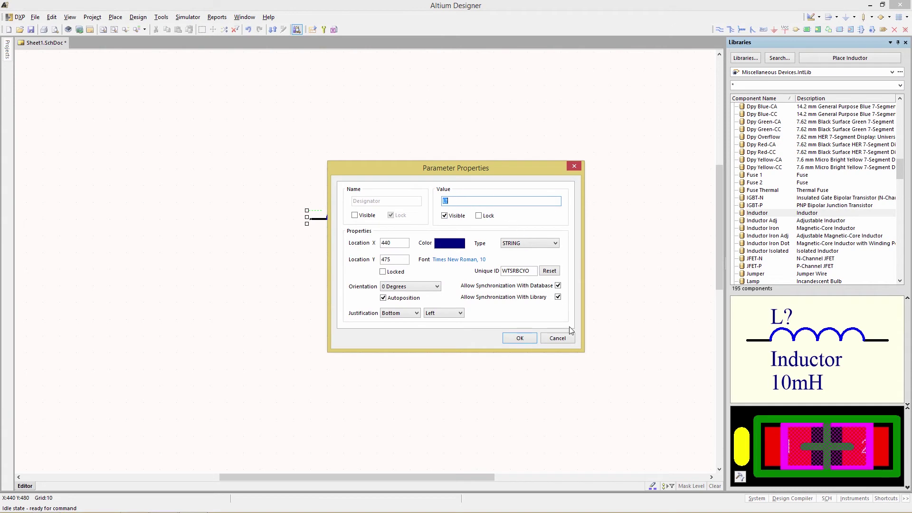
click(563, 343)
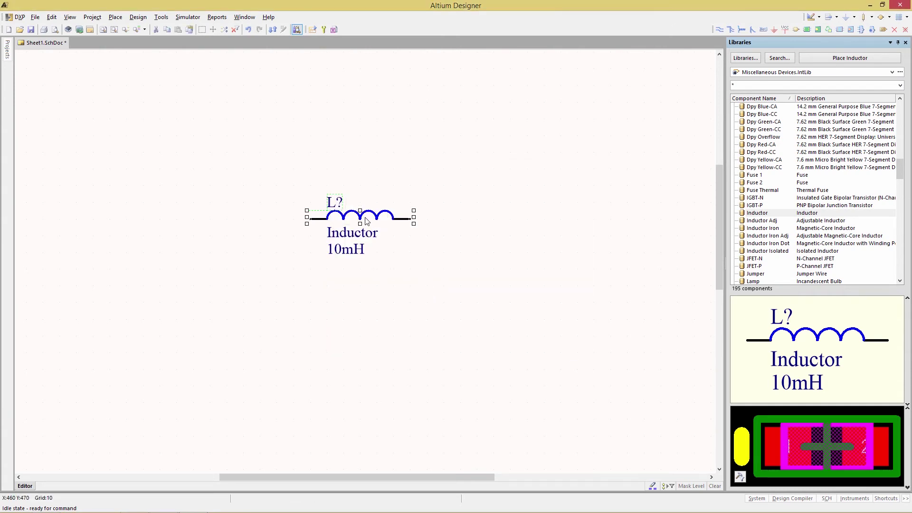
- Designate the inductor L1 and change its value from 10mH to 100mH
double_click(362, 215)
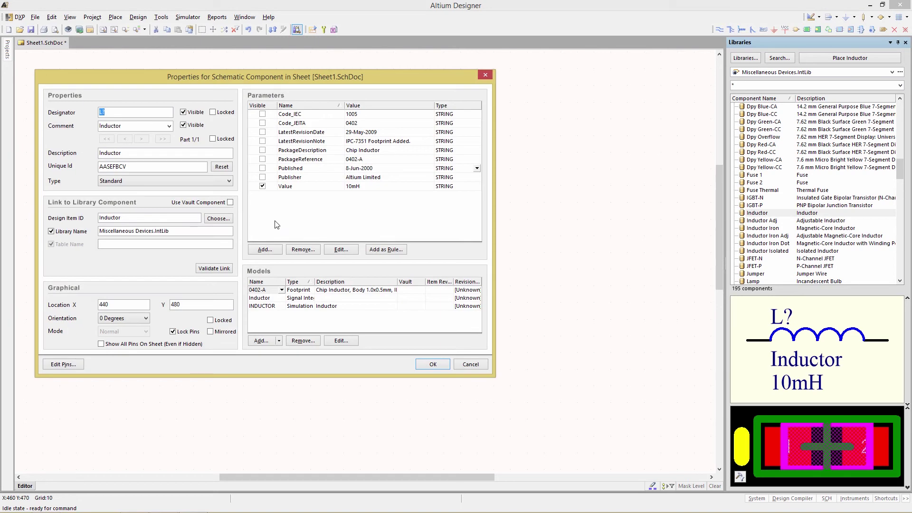
click(114, 110)
text(1)
click(346, 186)
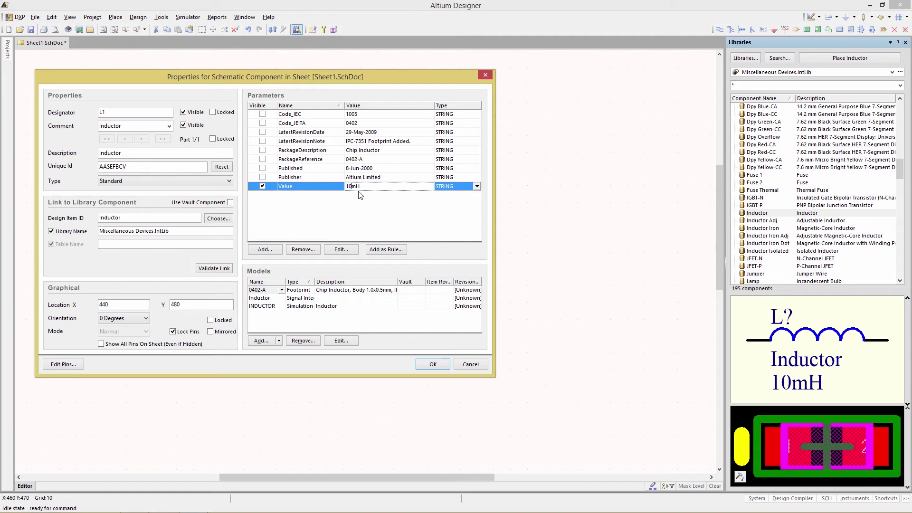
text(0)
click(423, 365)
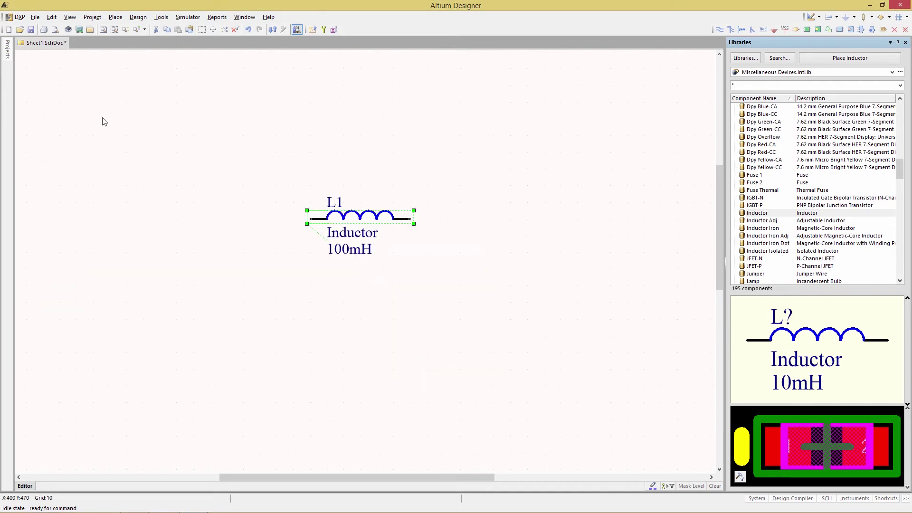
- Save the schematic to the Desktop as InlineComponent.SchDoc
click(35, 18)
click(77, 127)
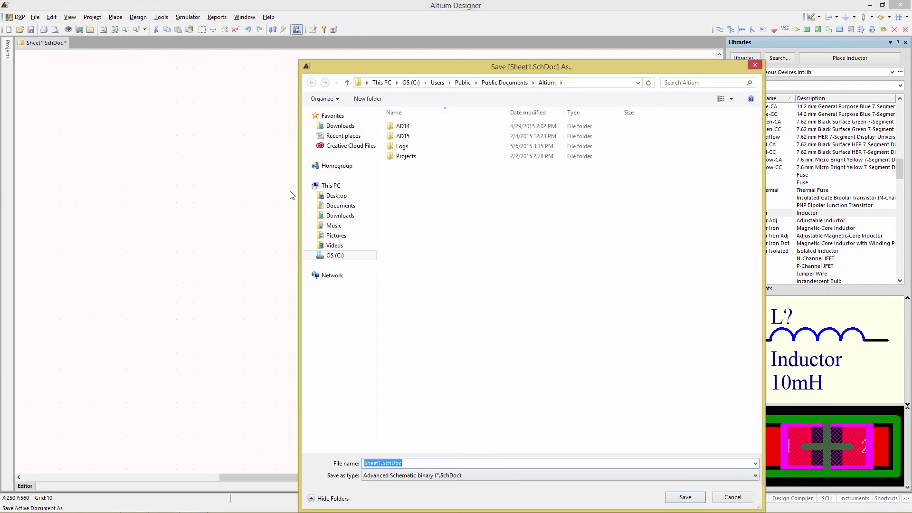
click(336, 199)
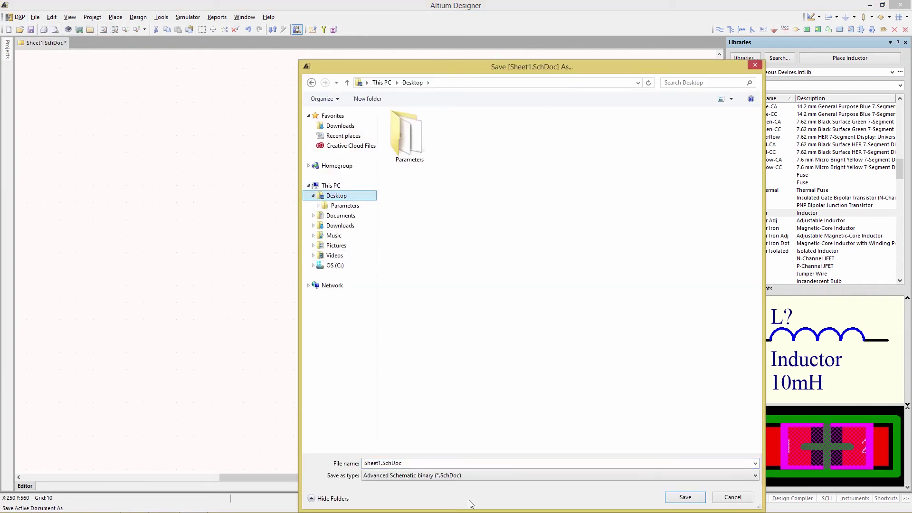
click(432, 468)
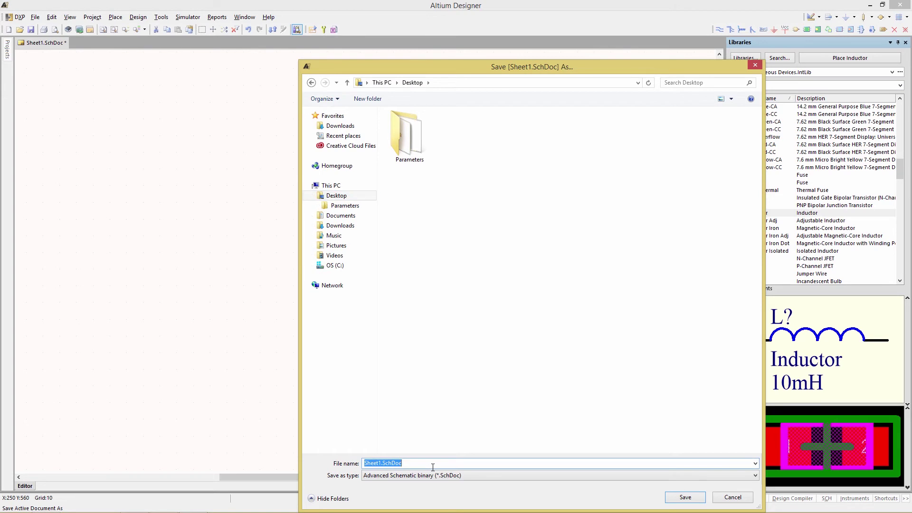
text(InlineComponent)
key(Return)
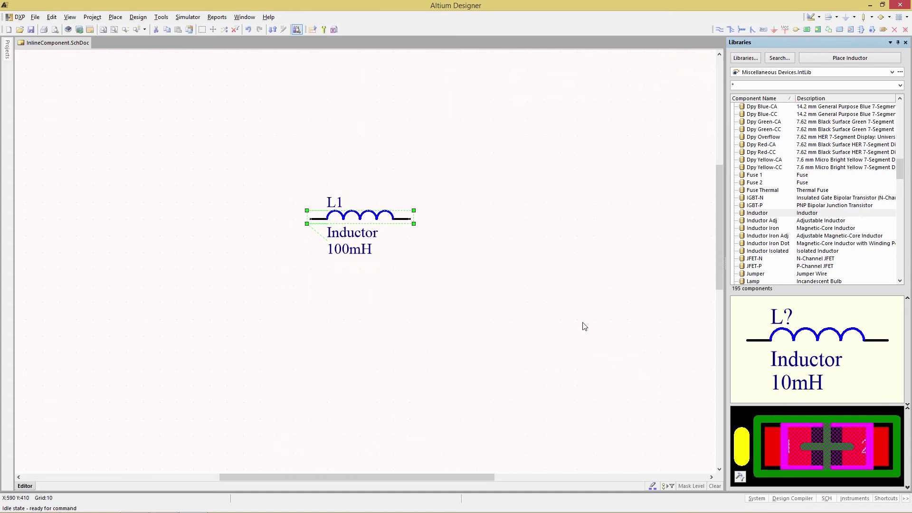
- Open the inductor's INDUCTOR simulation model for editing from its properties
click(341, 219)
double_click(341, 219)
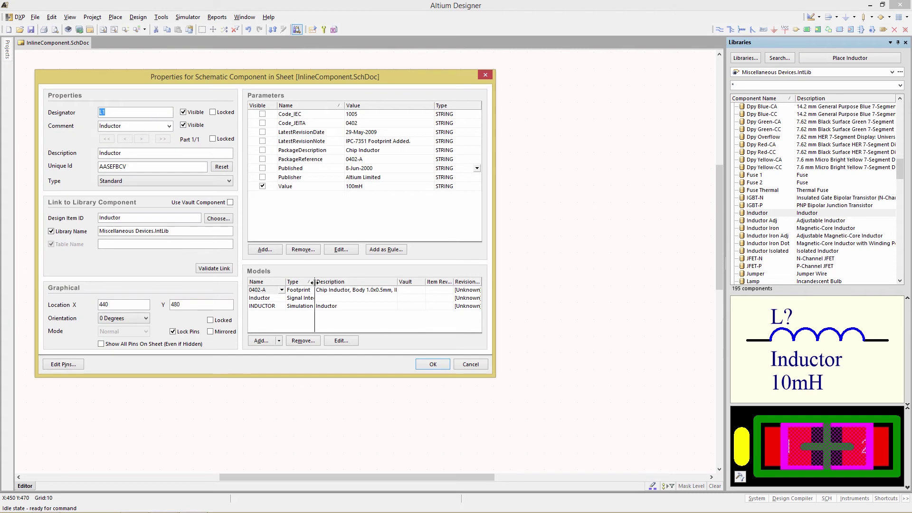
drag(316, 290, 367, 290)
click(305, 309)
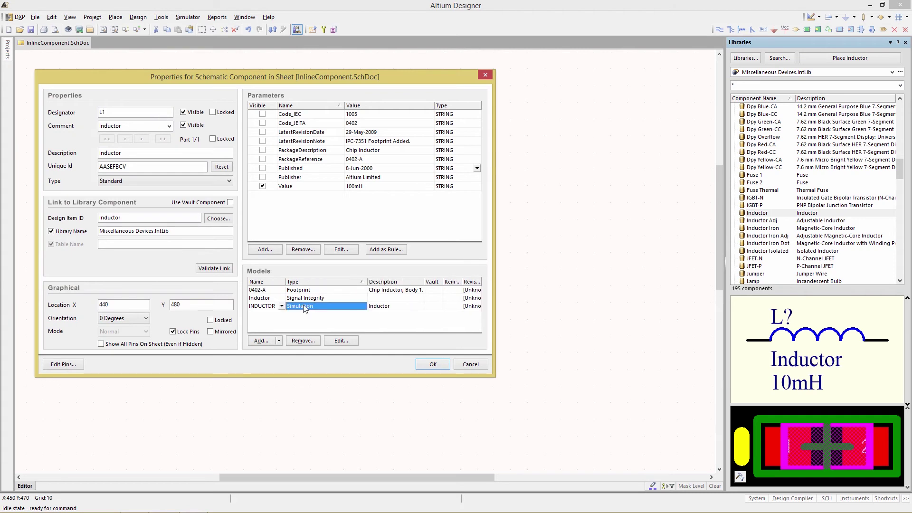
click(345, 341)
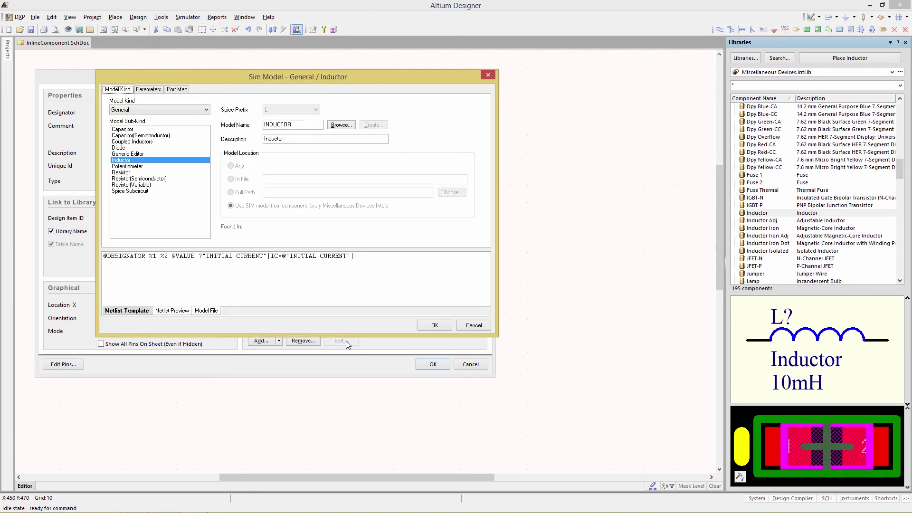
- Keep the model kind General and set the sub-kind to Generic Editor
click(132, 109)
click(137, 117)
click(131, 155)
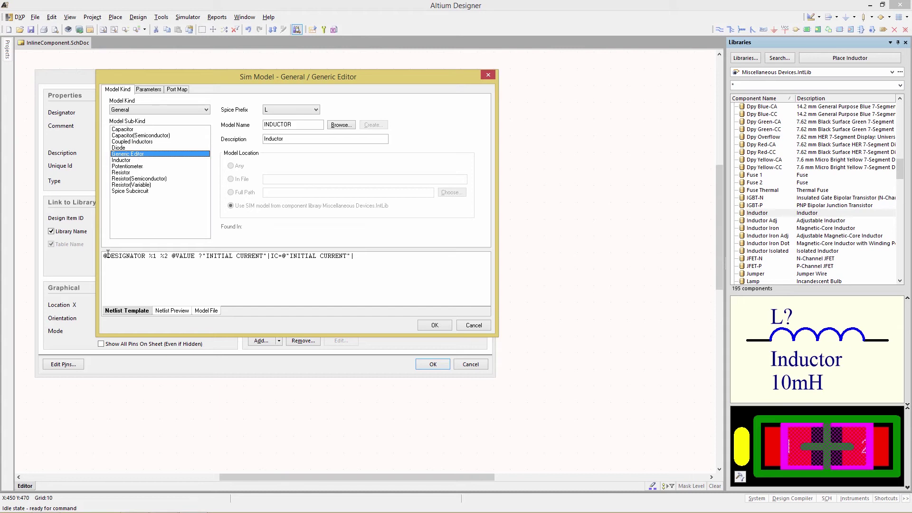
- Paste a 100K RSKIN_L1 parallel resistor line into L1's netlist template and confirm both dialogs
click(119, 269)
text(RSKIN_@DESIGNATOR %1 %2 100K)
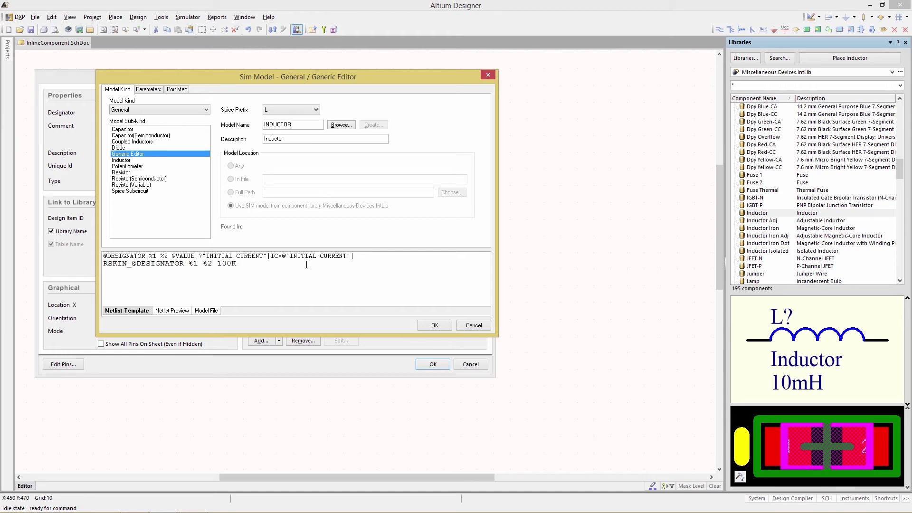
click(168, 311)
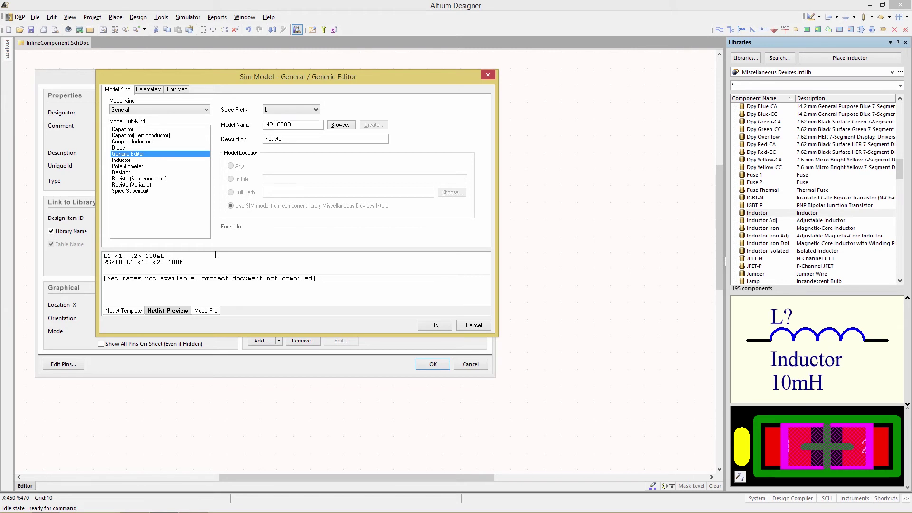
click(435, 326)
click(433, 364)
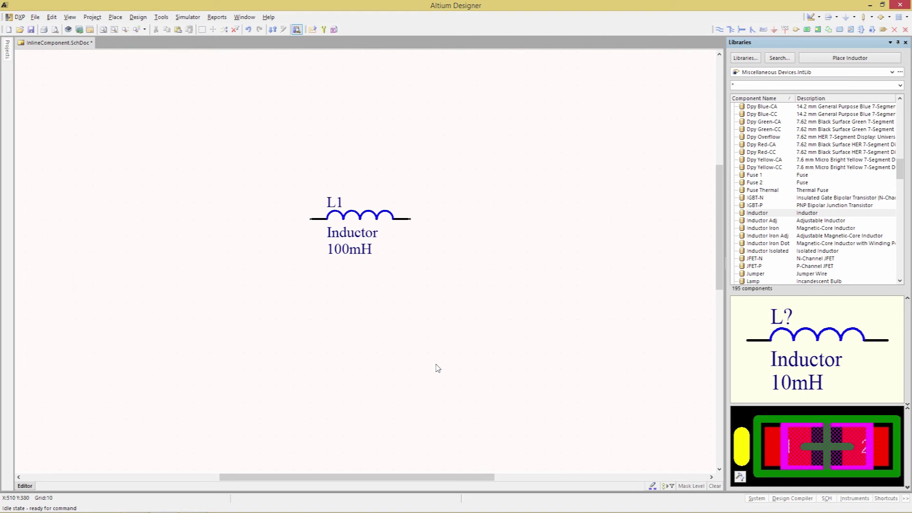
- Undo to remove the inductor and switch the libraries list to Simulation Sources.IntLib
key(ctrl+z)
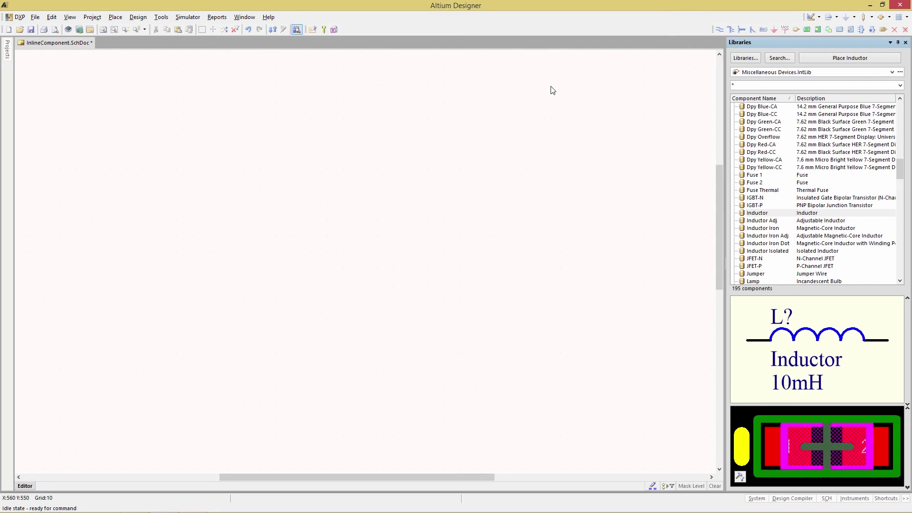
click(892, 72)
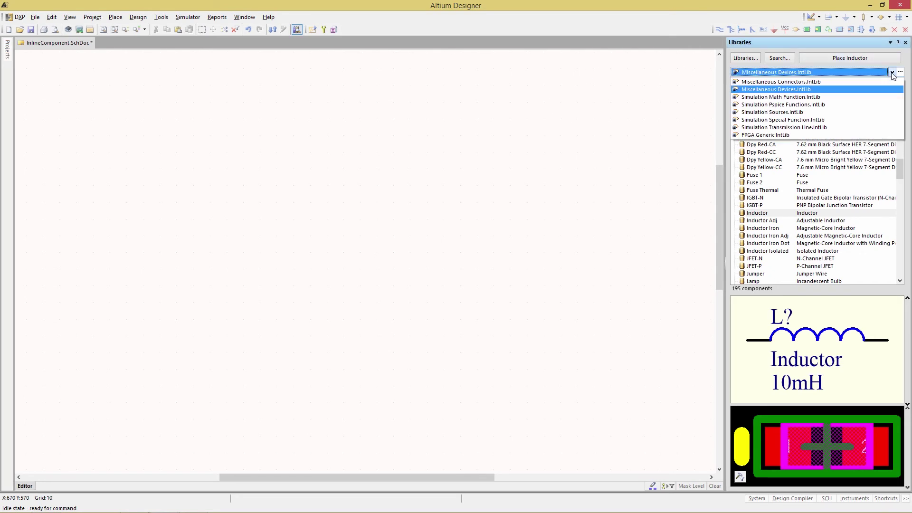
click(797, 113)
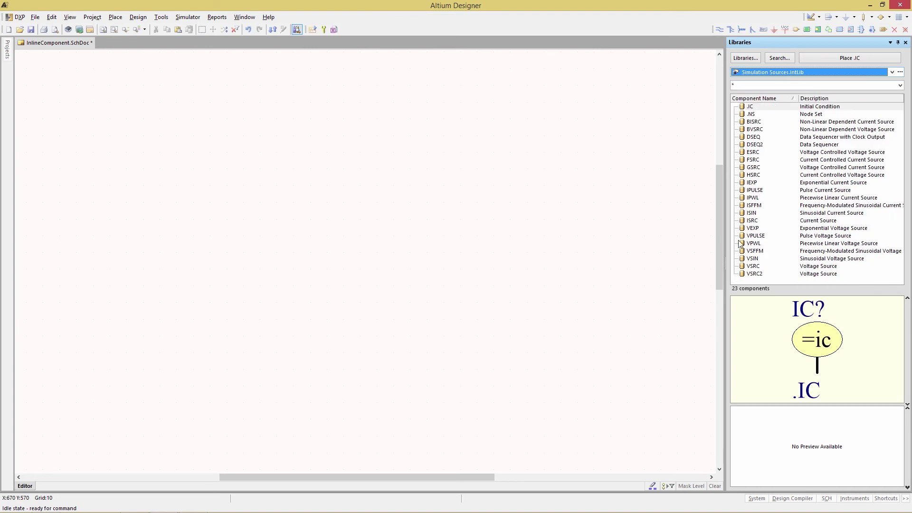
- Place a VSRC voltage source, save the sheet, set its Value to 5v, and open its model
drag(746, 269, 336, 189)
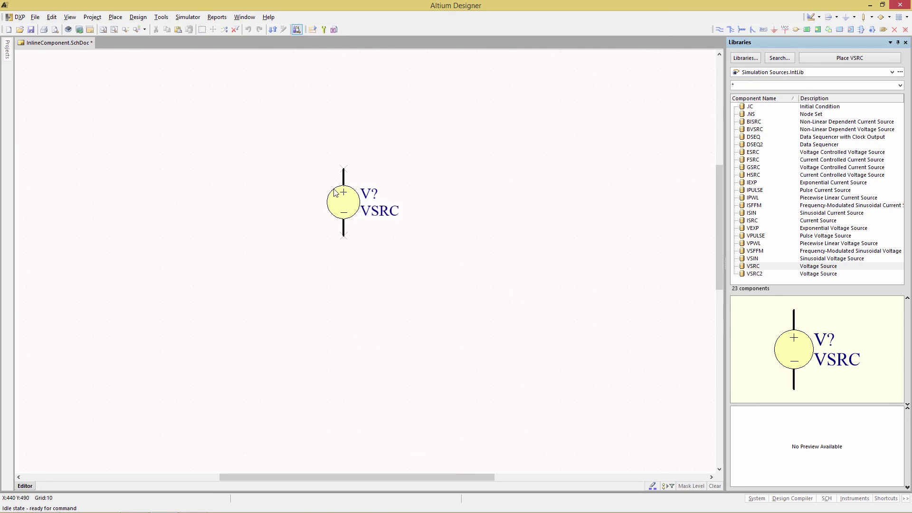
key(ctrl+s)
click(342, 205)
double_click(342, 205)
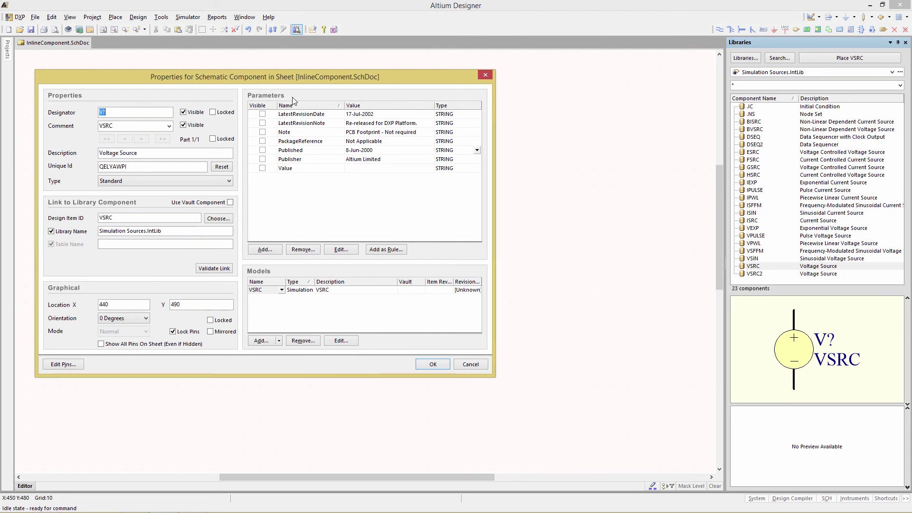
click(352, 169)
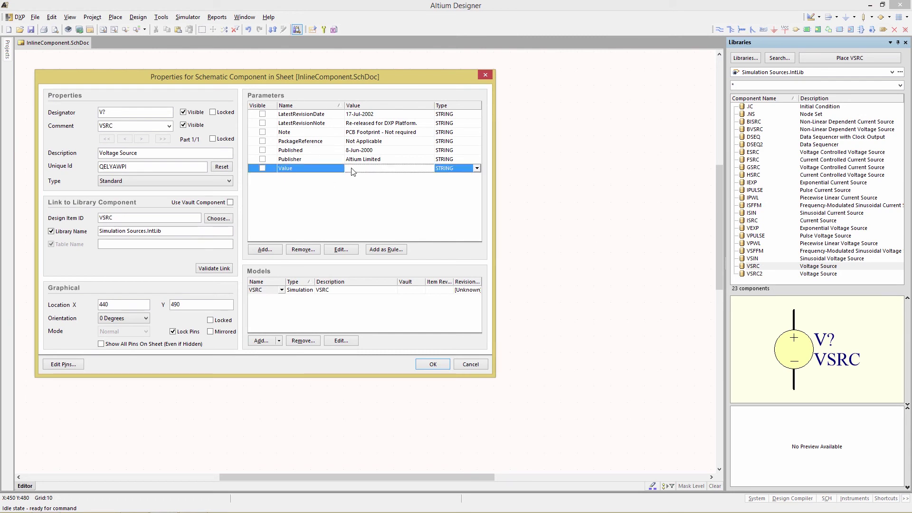
text(5v)
click(341, 340)
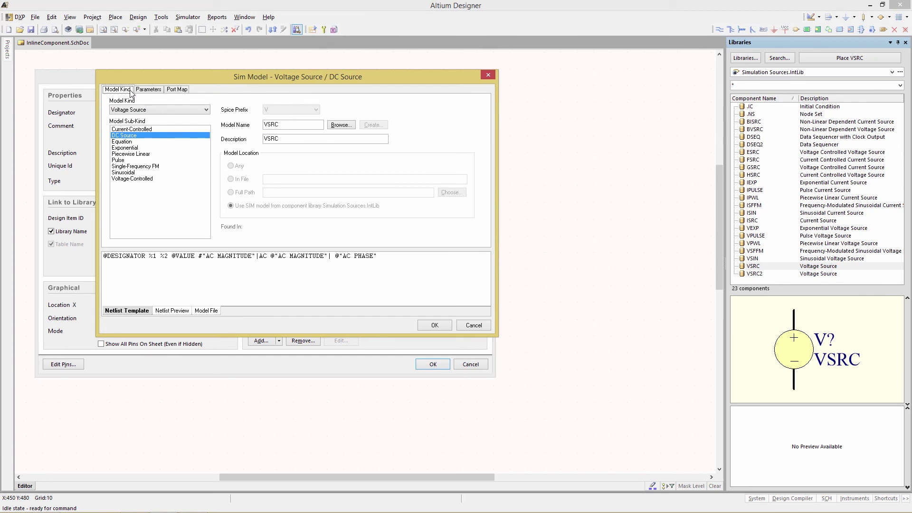
- Change the VSRC model kind to General with the Generic Editor sub-kind
key(Tab)
click(206, 109)
click(170, 125)
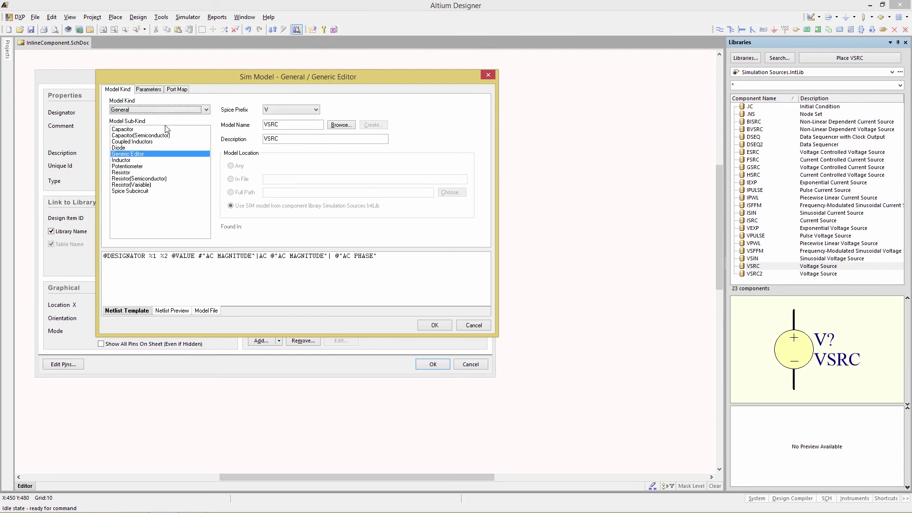
click(133, 154)
- Replace the %1 pin reference in the netlist template with an Rs@DESIGNATOR series resistor
click(487, 263)
double_click(156, 257)
text(rs@d)
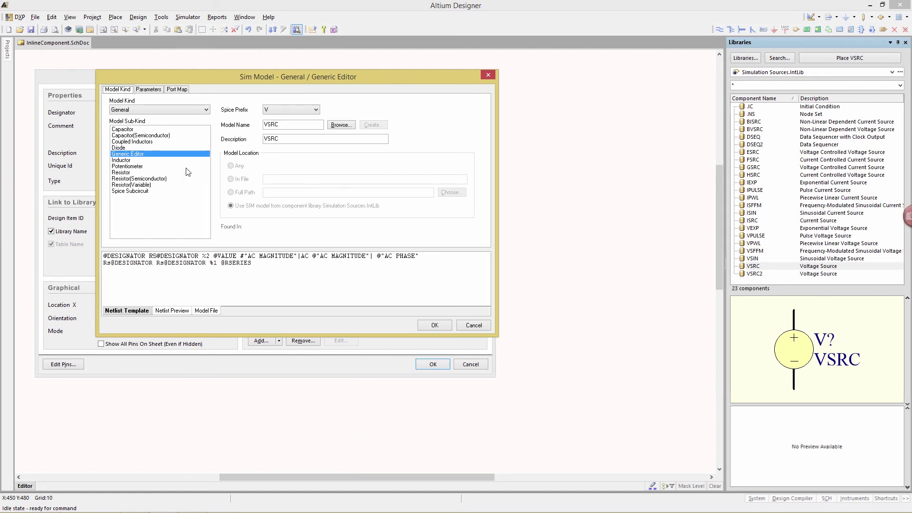
- Add an RSERIES model parameter of 50 and set AC Magnitude 1 and AC Phase 0
click(147, 90)
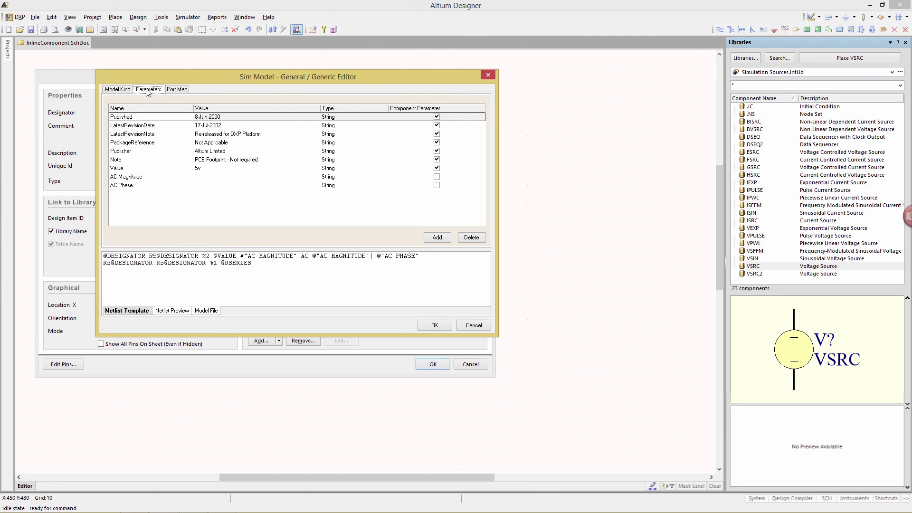
key(Insert)
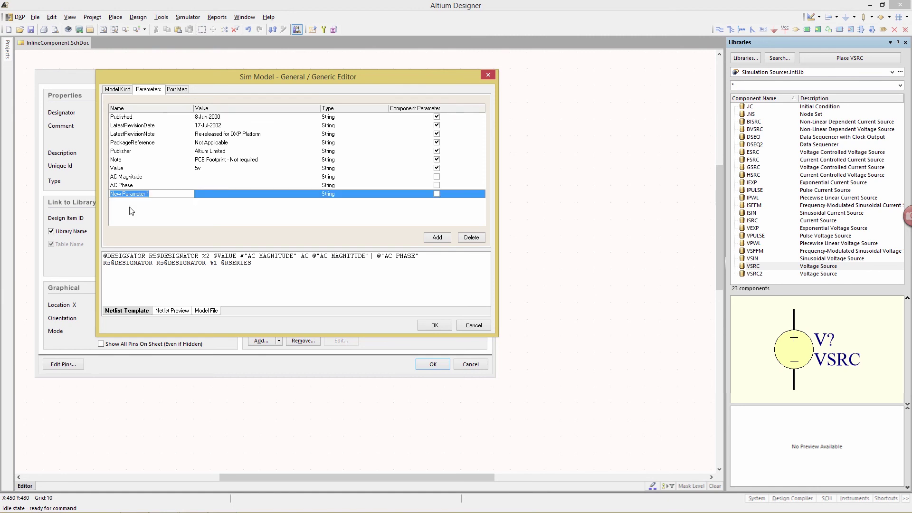
text(RSERIES)
click(219, 192)
text(50)
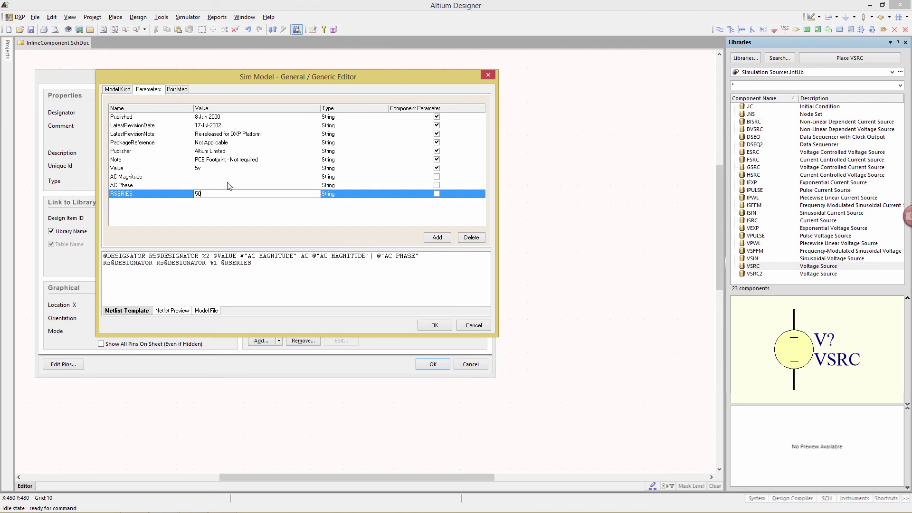
click(219, 177)
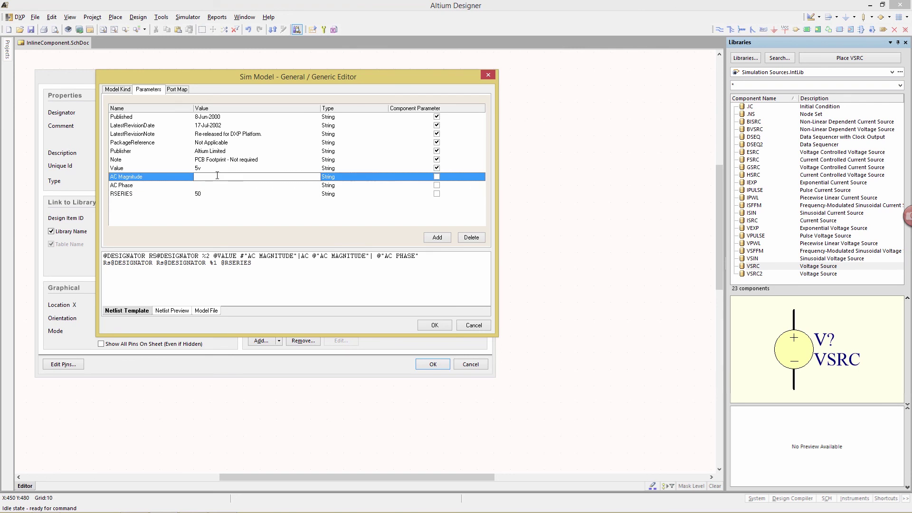
click(216, 185)
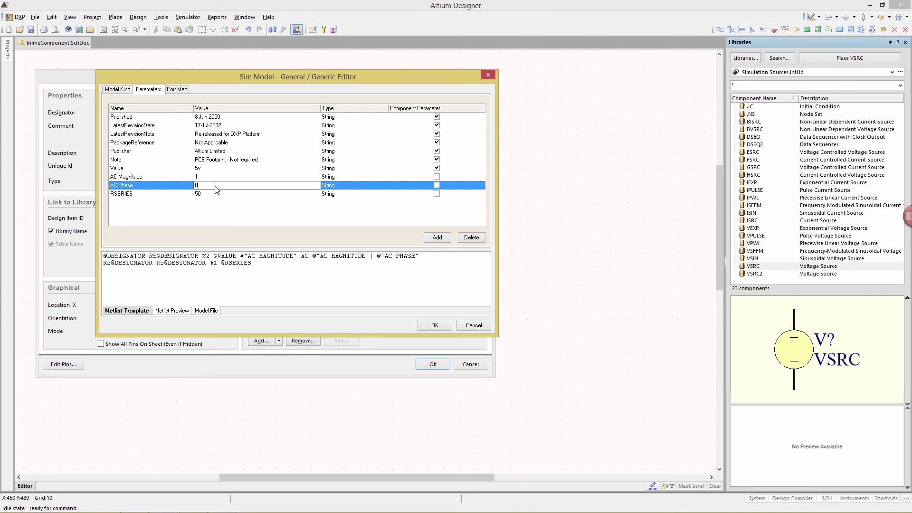
- Confirm the VSRC model after previewing its netlist with the 50 series resistor, then save the schematic
click(169, 311)
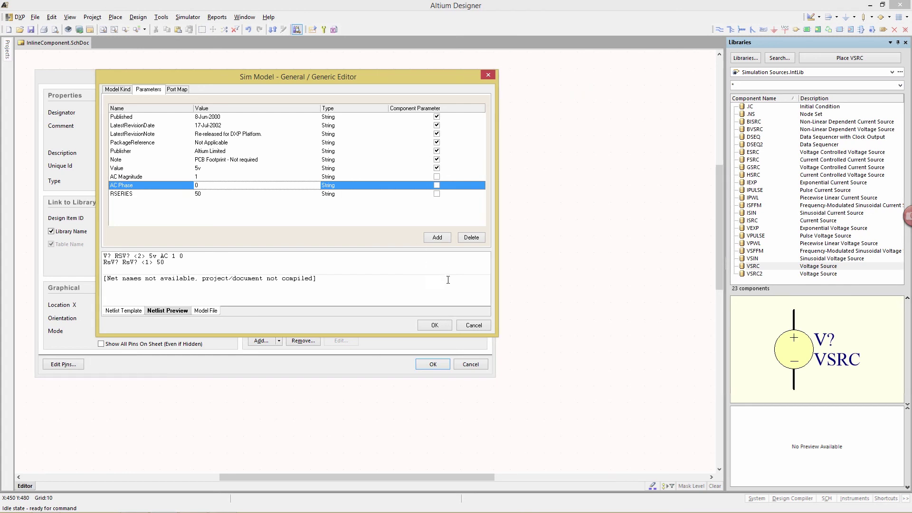
click(438, 326)
click(433, 365)
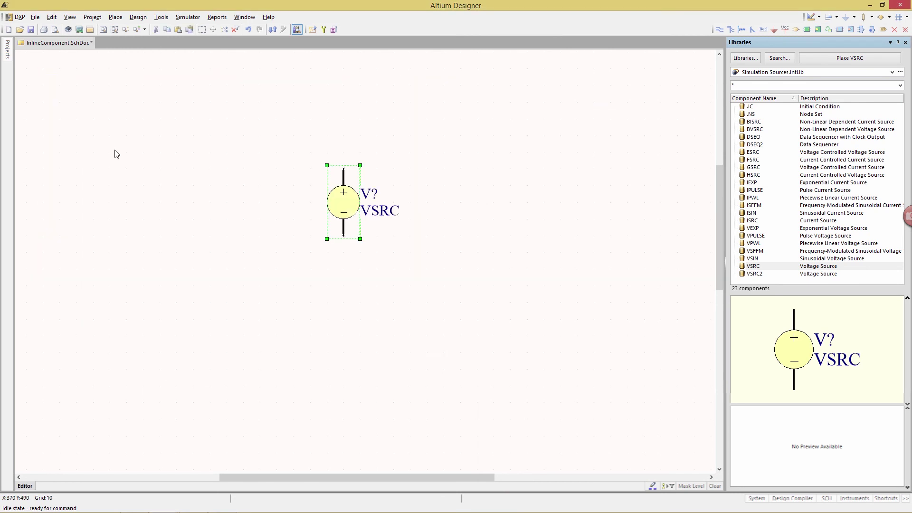
click(35, 18)
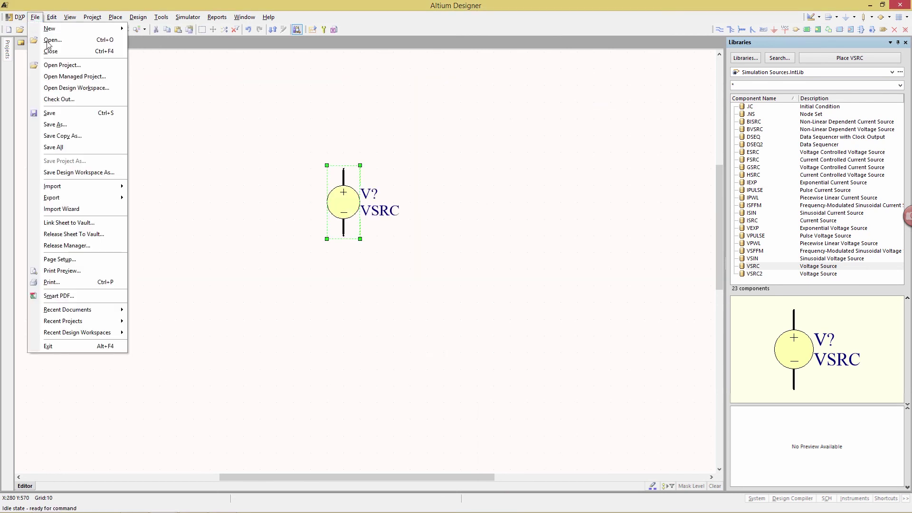
click(71, 113)
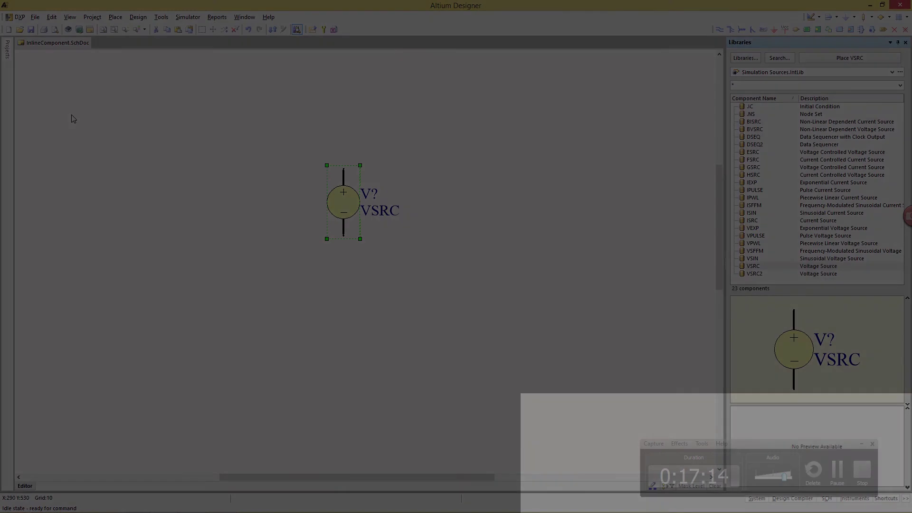